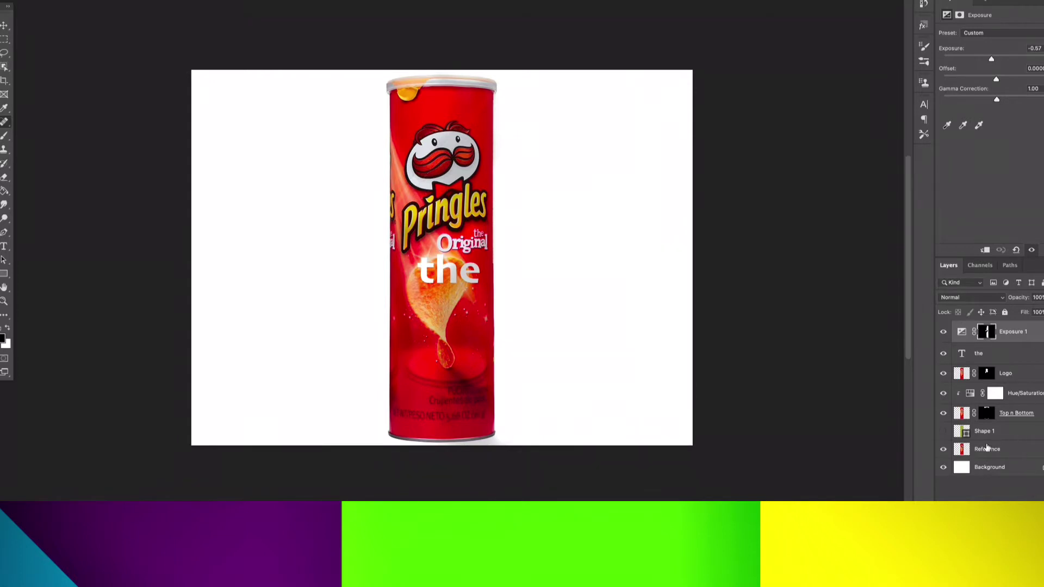
Toggle the Shape 1 and Exposure 1 layers' visibility to compare the original can with the green version.
click(943, 432)
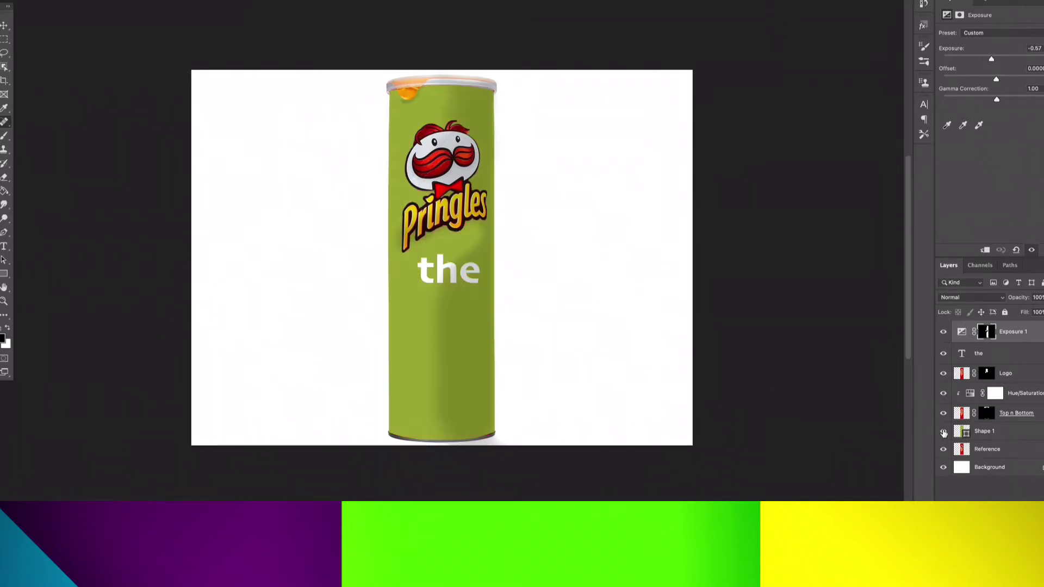
click(944, 432)
click(944, 432)
click(944, 431)
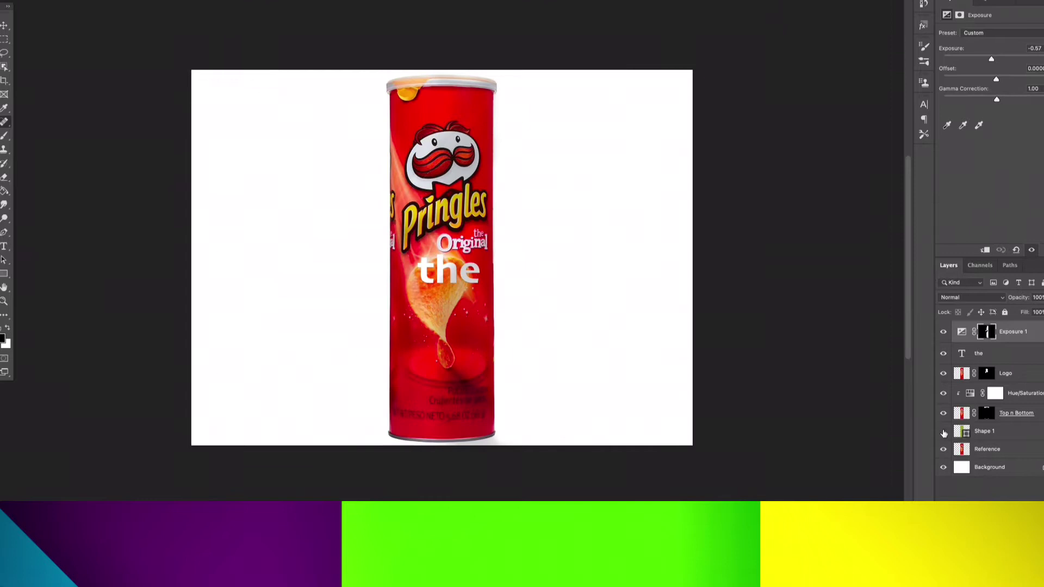
click(943, 432)
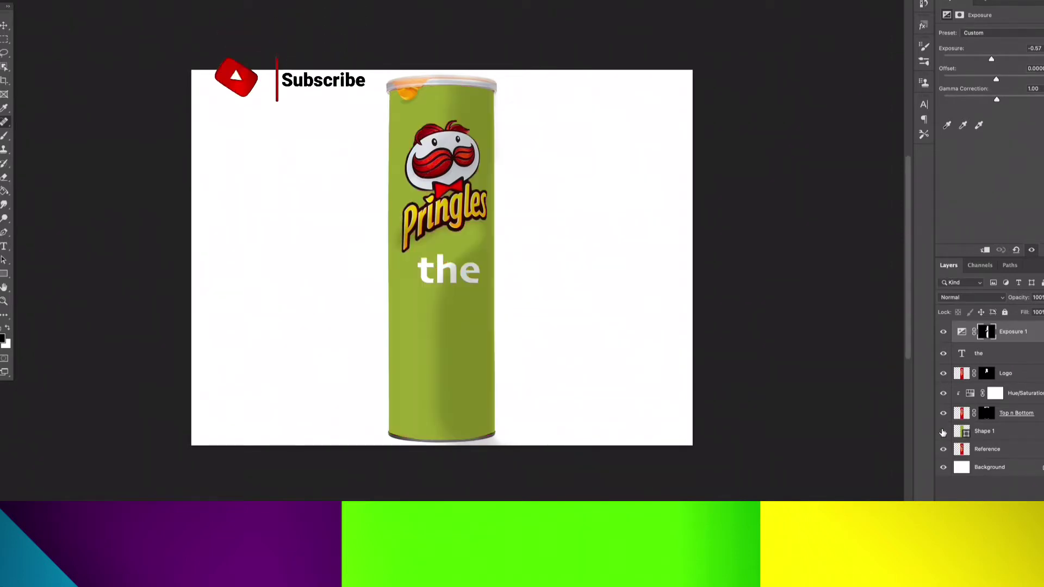
click(944, 432)
click(943, 431)
click(944, 432)
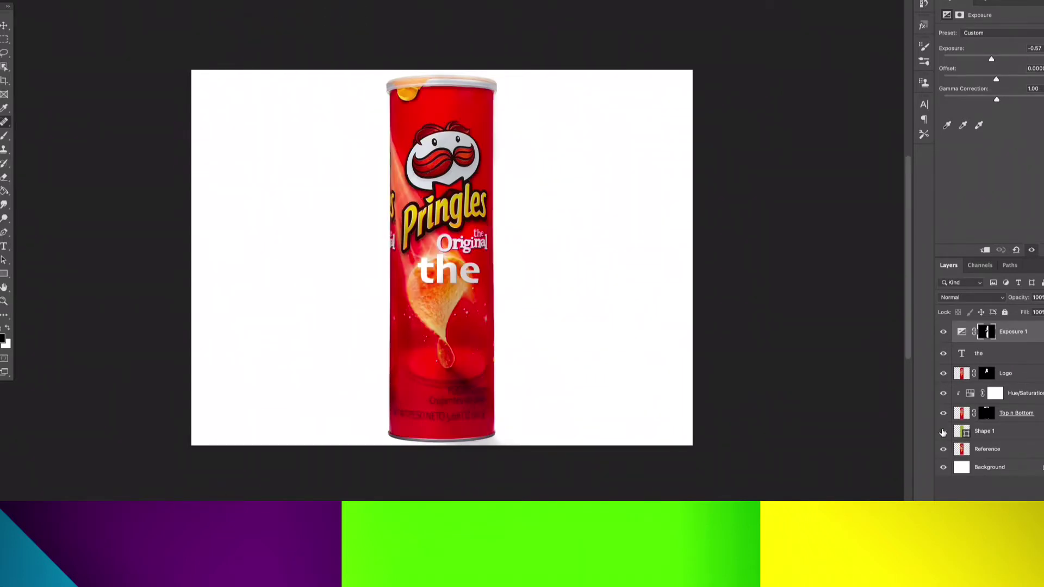
click(944, 432)
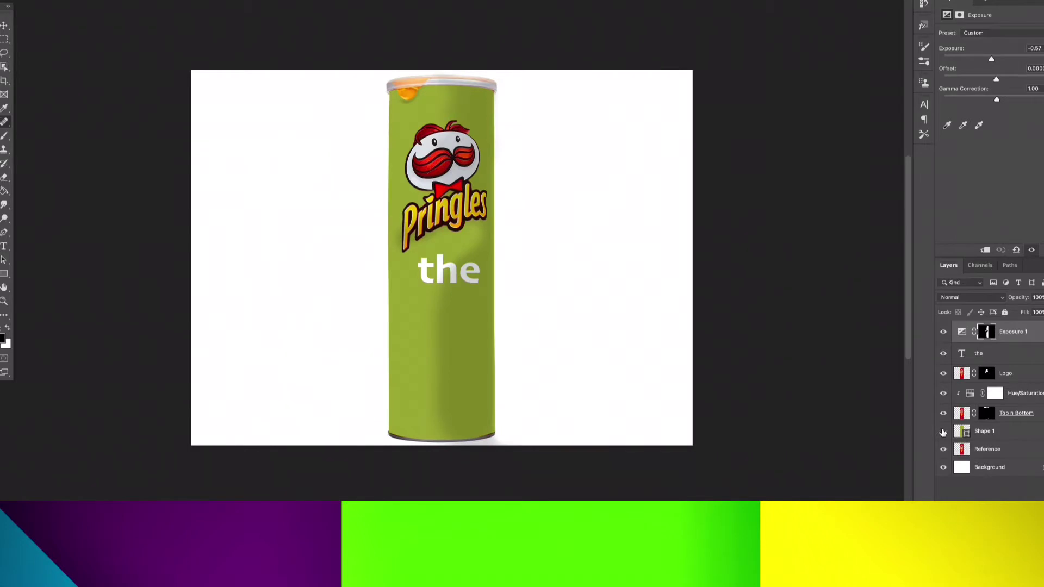
click(943, 431)
click(944, 431)
click(944, 431)
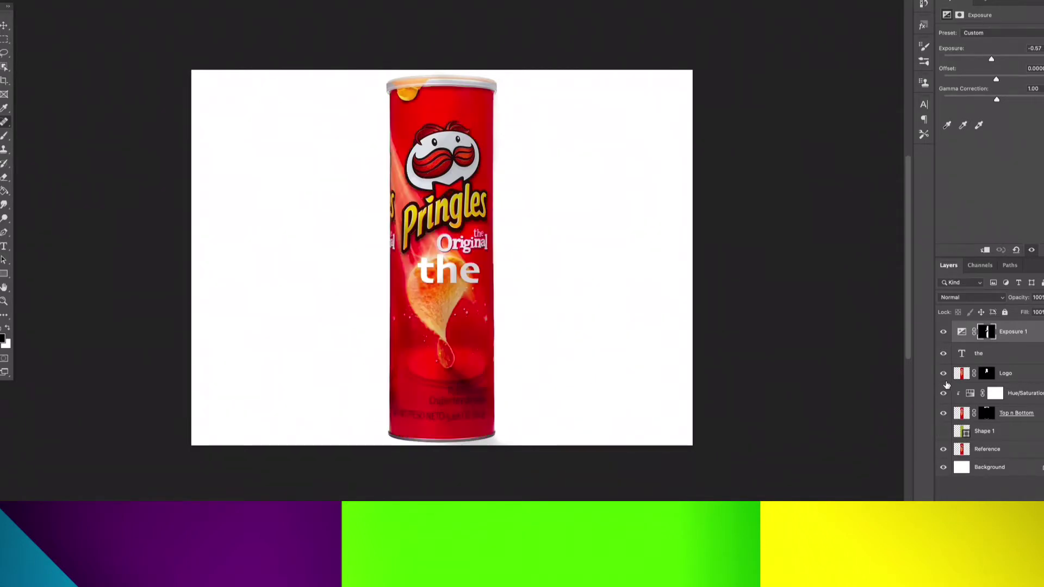
click(943, 332)
click(943, 331)
click(944, 432)
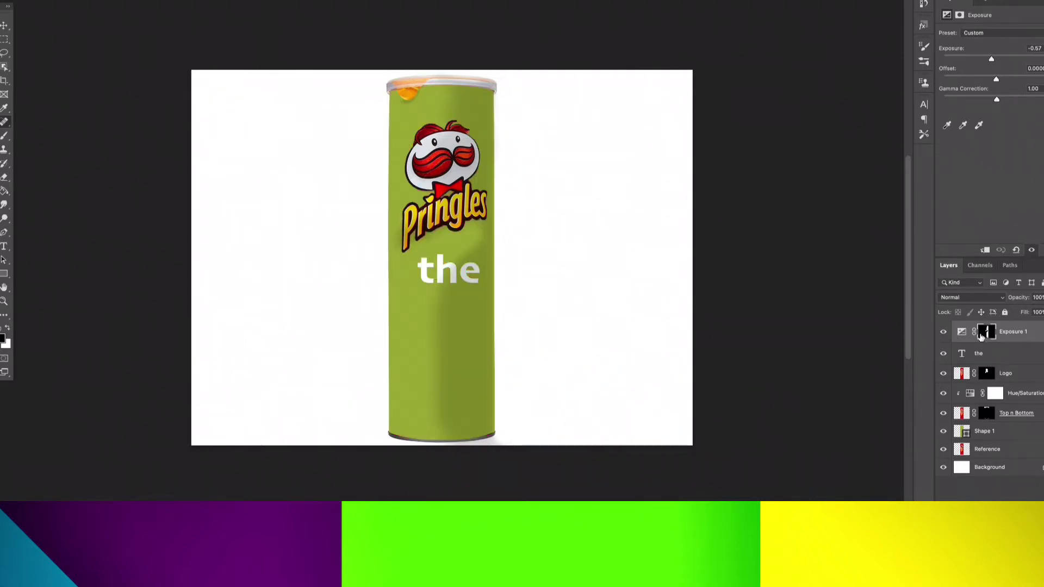
Paint on the Exposure 1 layer's mask with the Brush tool to soften the shading down the can's body.
key(b)
scroll(28, 298, up, 4)
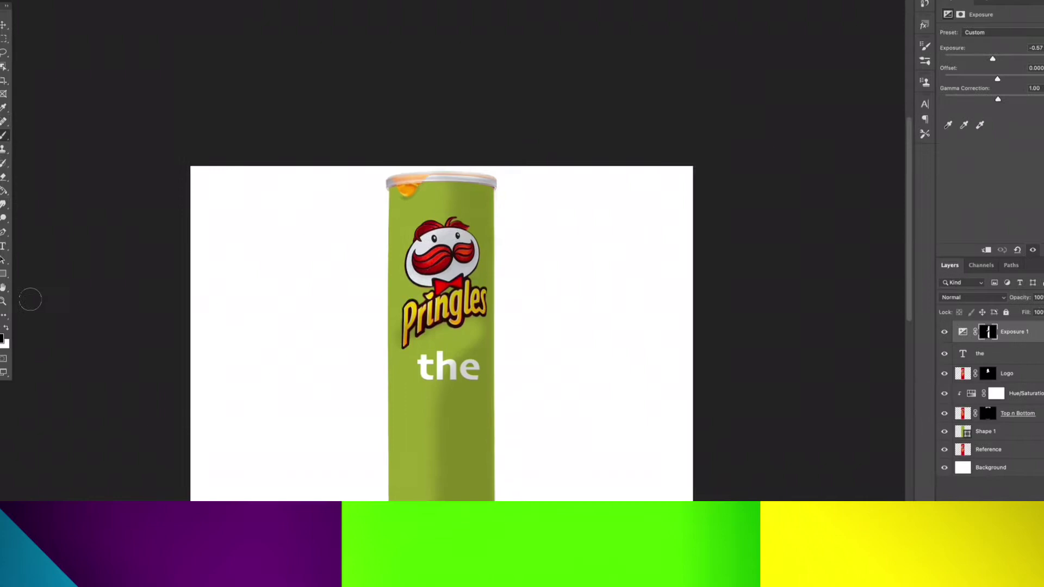
scroll(28, 298, down, 2)
key(x)
drag(477, 289, 463, 299)
scroll(406, 322, up, 1)
drag(405, 322, 625, 407)
key(x)
key(super+plus)
key(super+plus)
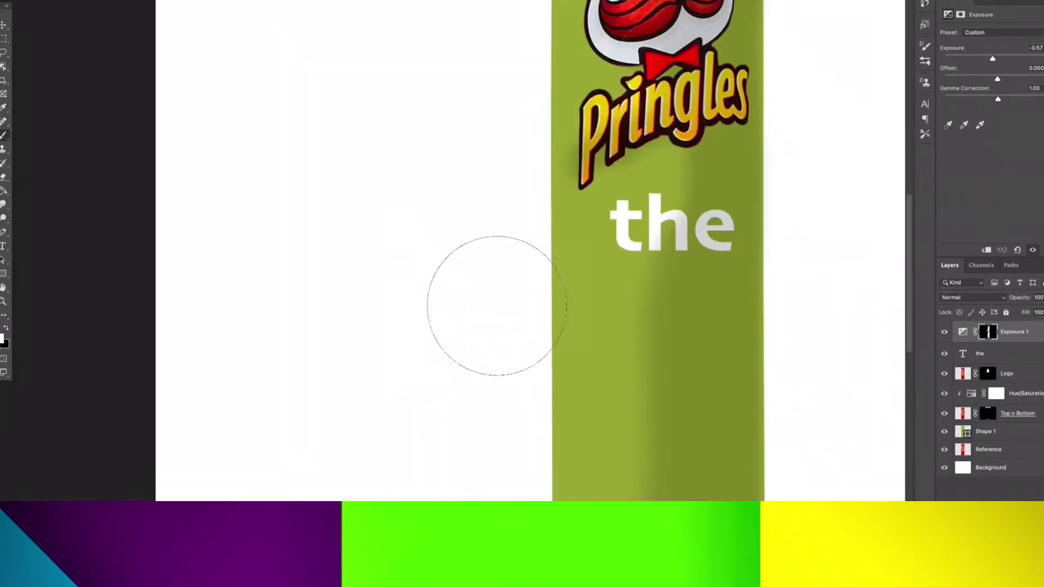
scroll(599, 305, down, 4)
drag(599, 201, 599, 326)
key(super+minus)
key(super+minus)
Add a purple swatch as a new layer directly above Shape 1 and move it onto the can.
click(963, 430)
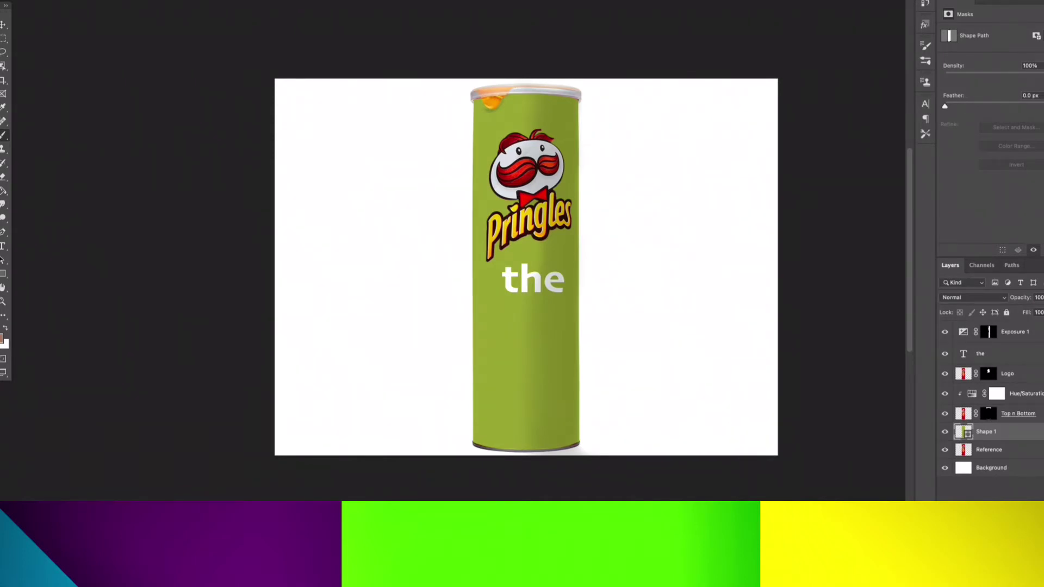
click(762, 525)
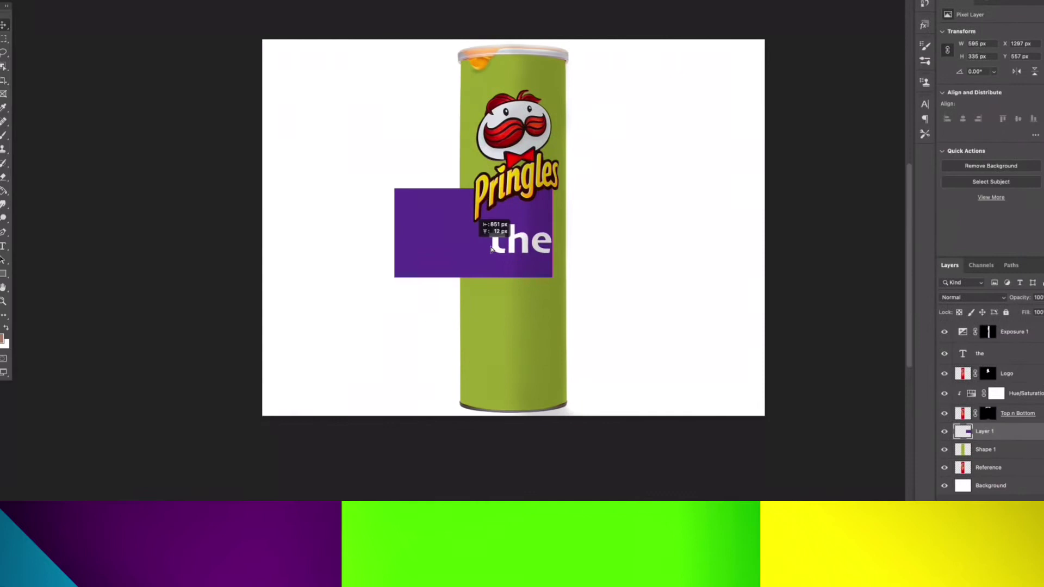
drag(476, 249, 491, 249)
Enlarge, rotate and reposition the purple rectangle with Free Transform until it covers the whole can.
key(ctrl+t)
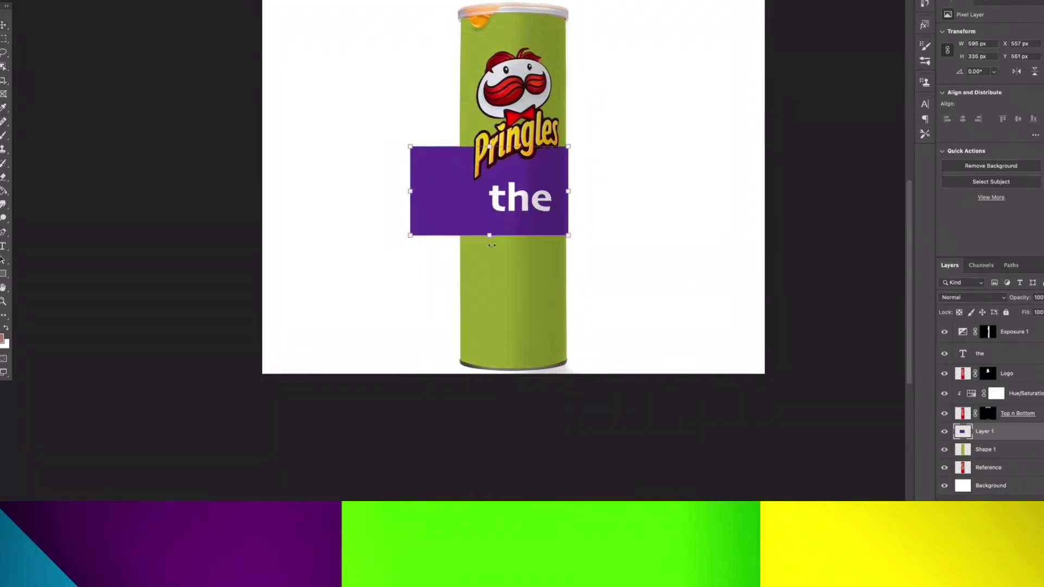
scroll(546, 211, up, 3)
drag(620, 202, 571, 424)
drag(536, 349, 710, 469)
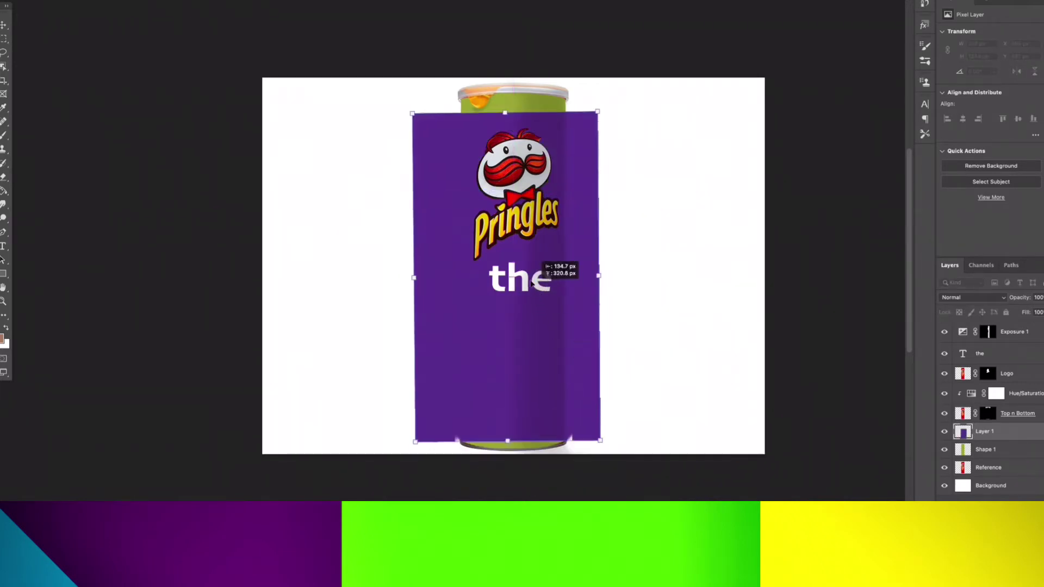
drag(532, 283, 524, 270)
drag(613, 95, 660, 40)
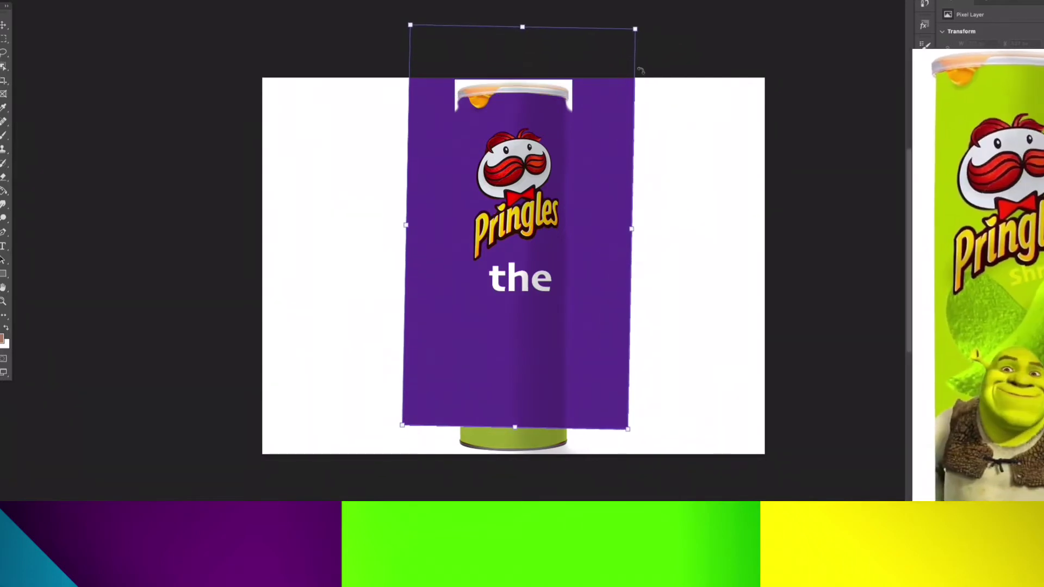
drag(570, 173, 564, 222)
scroll(664, 226, down, 1)
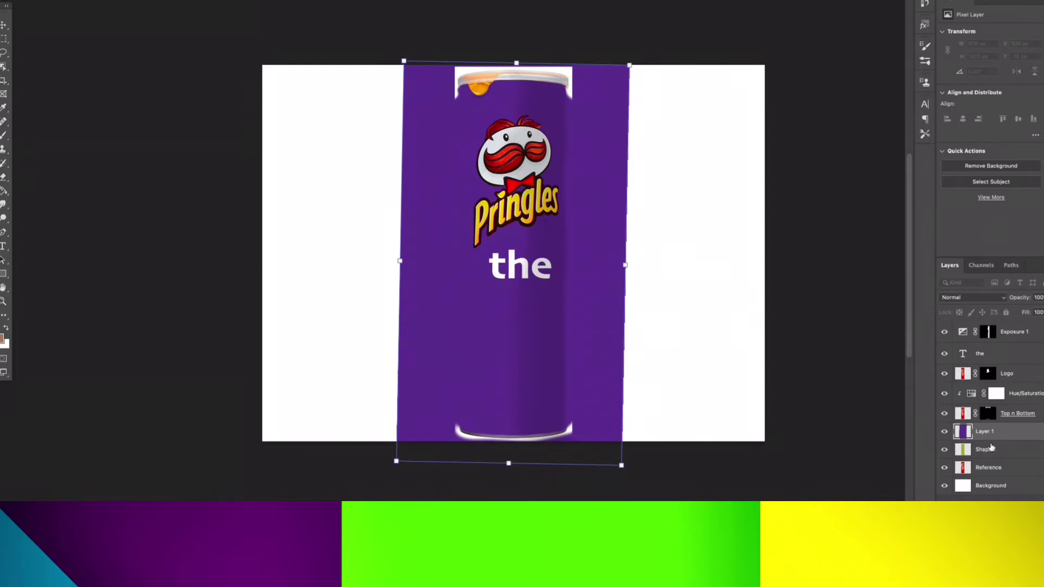
Clip the purple Layer 1 to Shape 1 and merge the two layers.
alt+click(1001, 441)
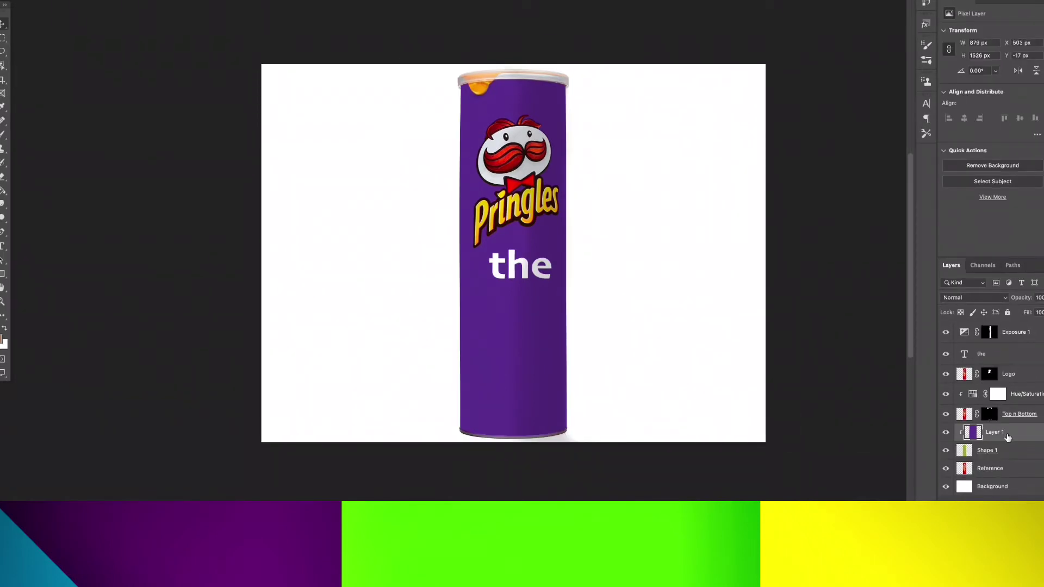
click(1011, 452)
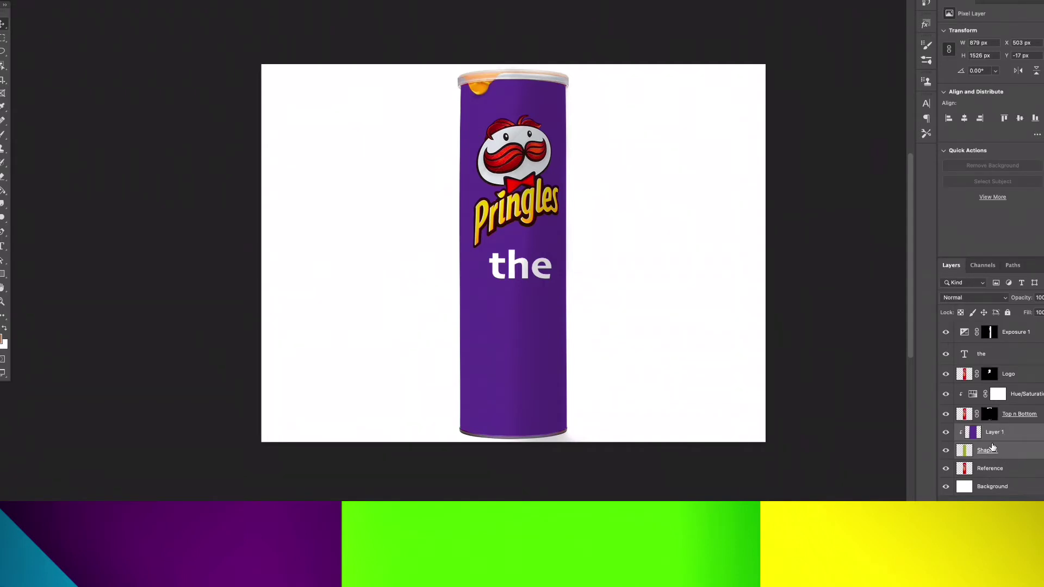
Replace the text "the" on the can with "Bird Poop".
key(Delete)
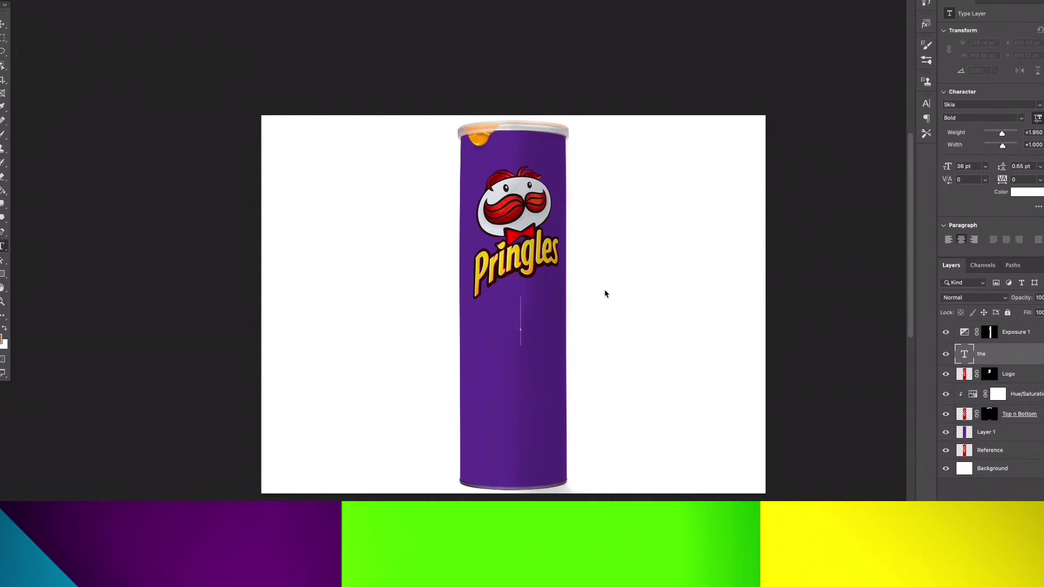
text(Bird)
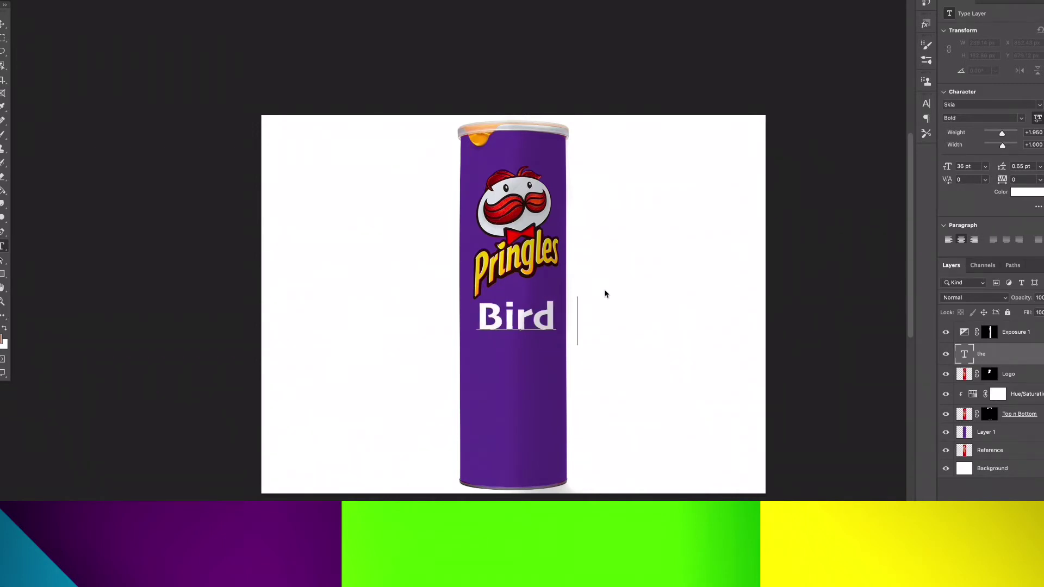
text( Poop)
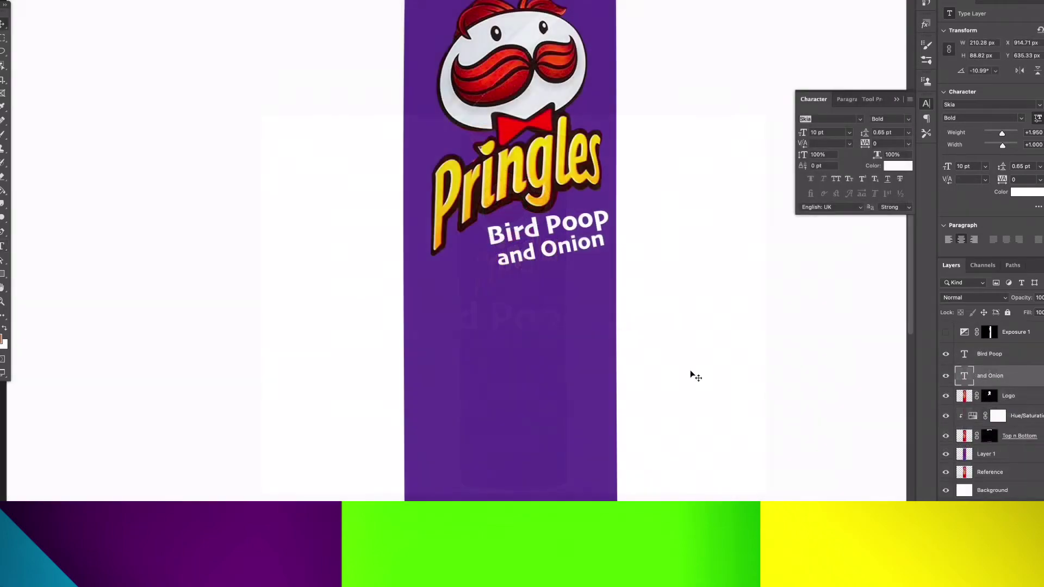
Paste the onion image, move it over the can and raise its layer above the Bird Poop text layer.
key(super+minus)
scroll(691, 372, up, 3)
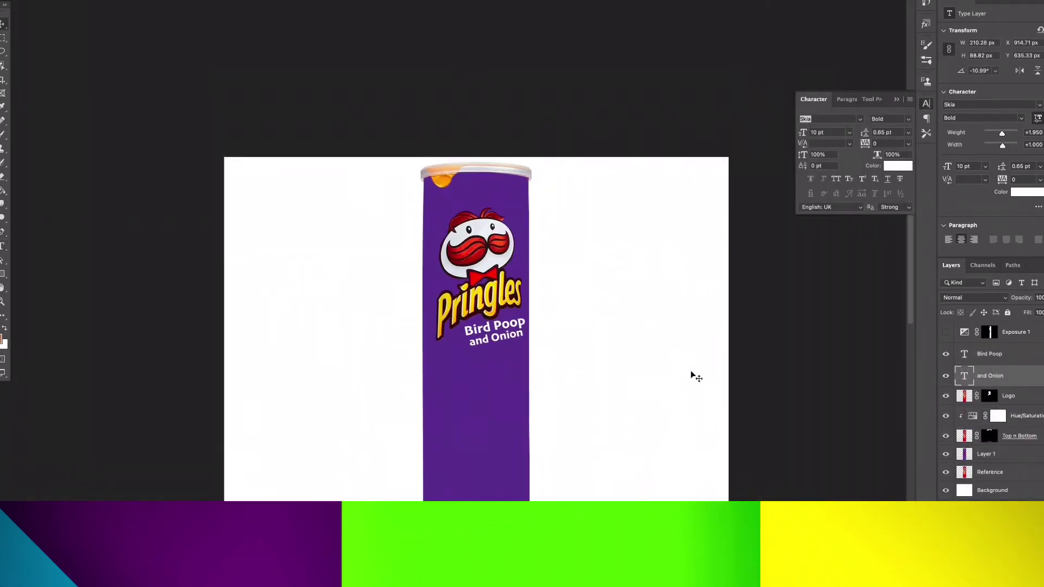
scroll(690, 371, down, 1)
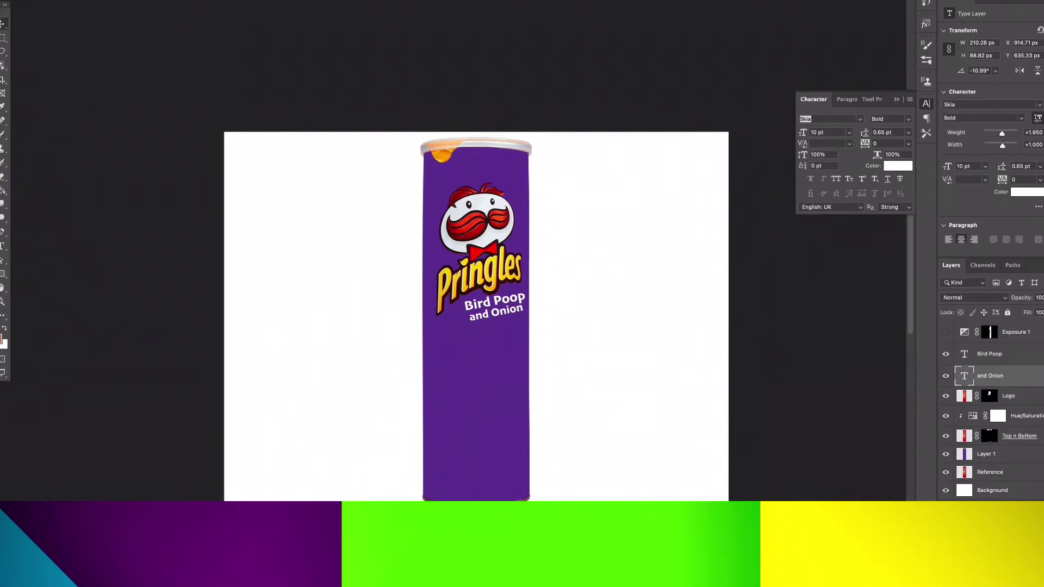
key(super+v)
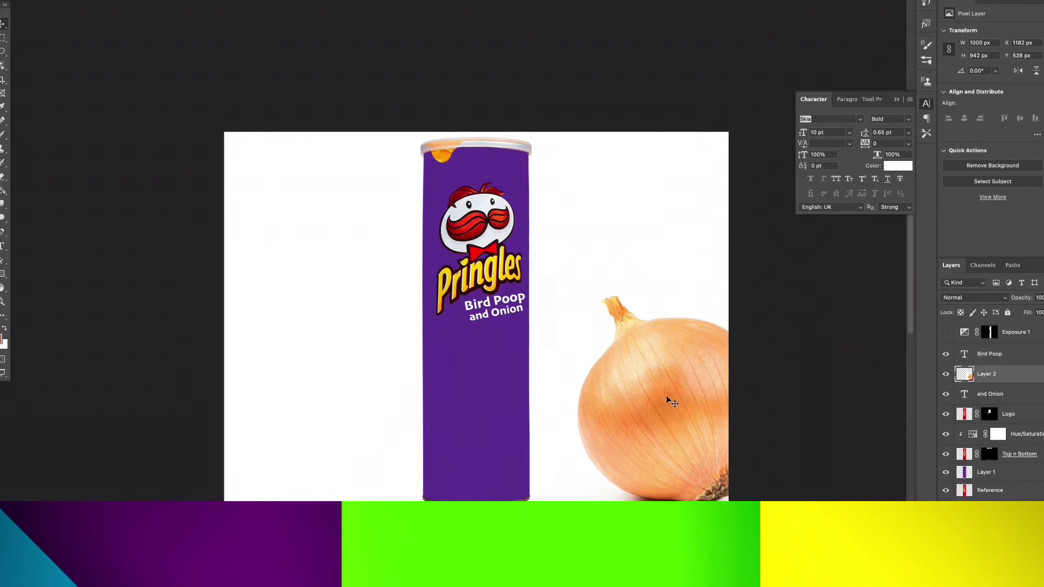
drag(667, 401, 472, 366)
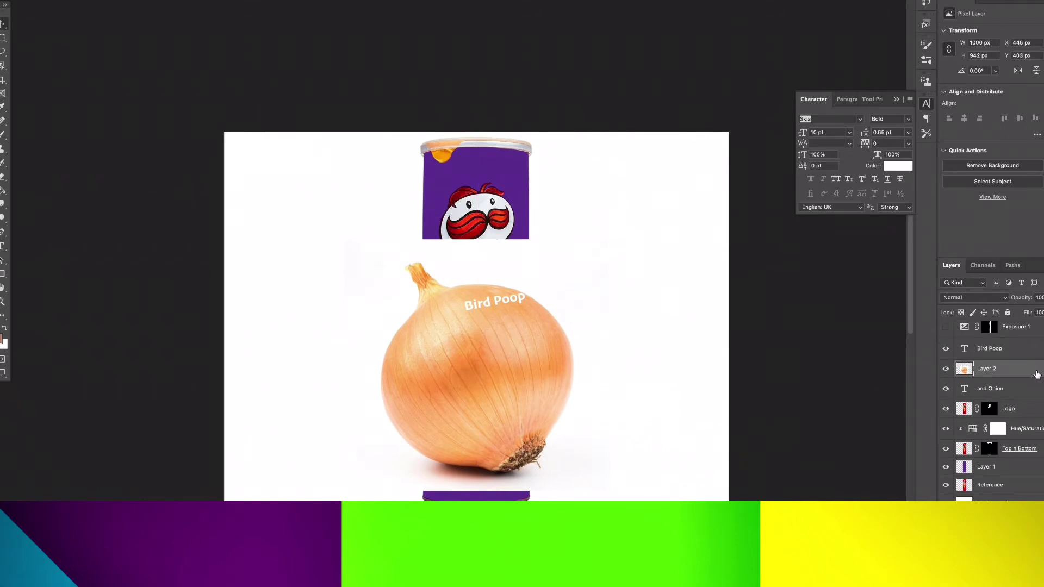
drag(1038, 374, 1020, 339)
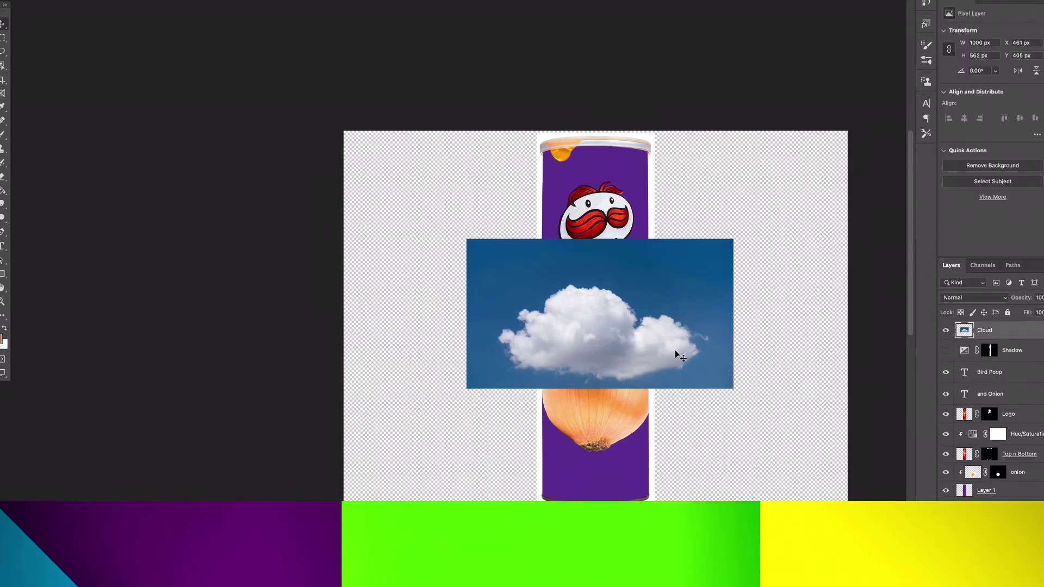
Select the cloud and mask out its sky, refining the edge with Smooth 33, Feather 4.8 px and Shift Edge -17%.
drag(496, 275, 699, 353)
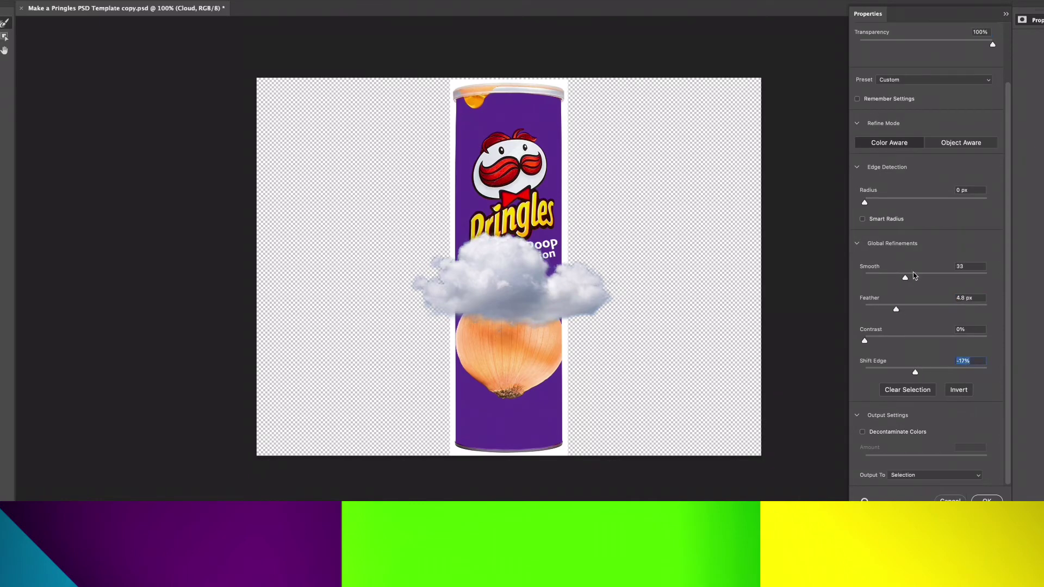
click(907, 475)
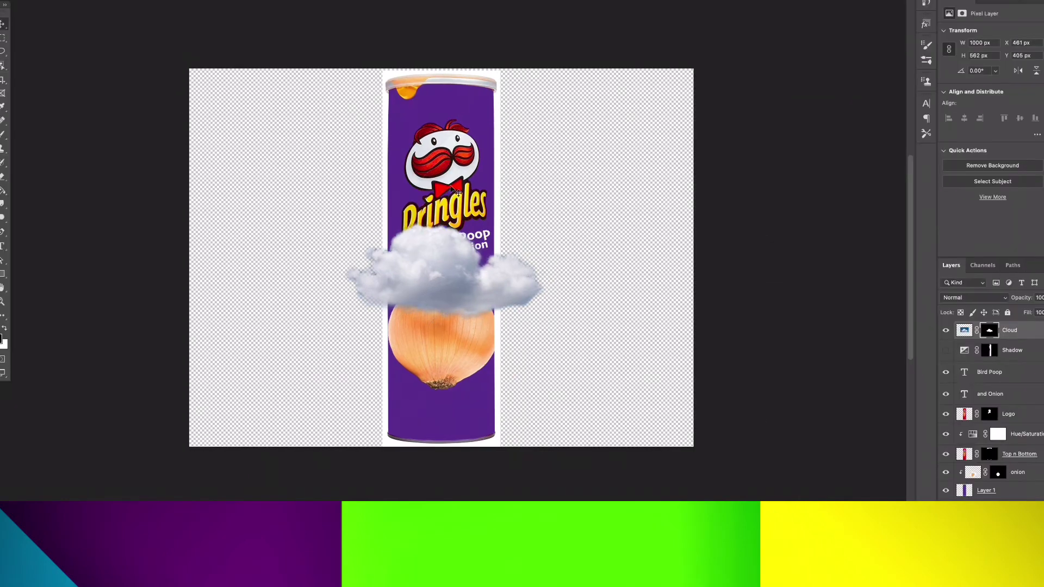
Scale the cloud down to 660 x 371 px and place it over the onion's upper part.
drag(489, 250, 547, 219)
drag(504, 267, 482, 276)
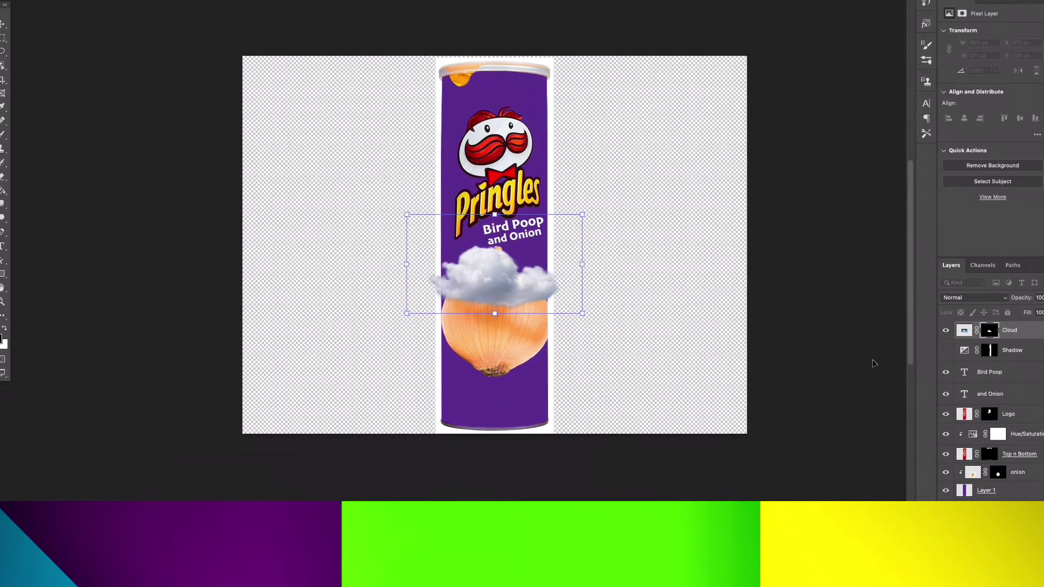
scroll(874, 363, left, 3)
scroll(815, 347, up, 2)
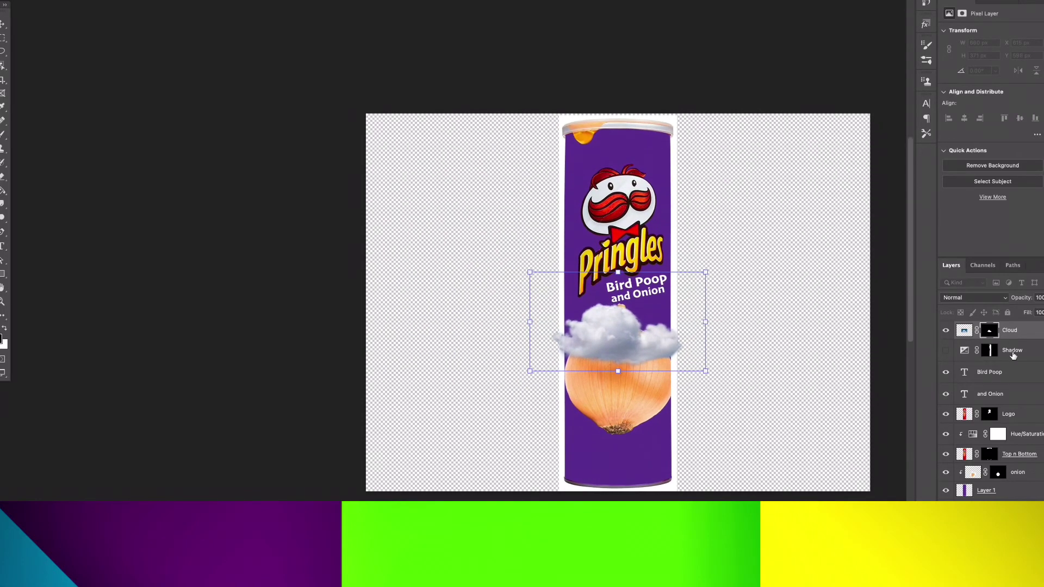
Clip the Cloud layer to the can directly above the onion layer and shift the cloud 16 px to the right.
drag(1016, 336, 1015, 482)
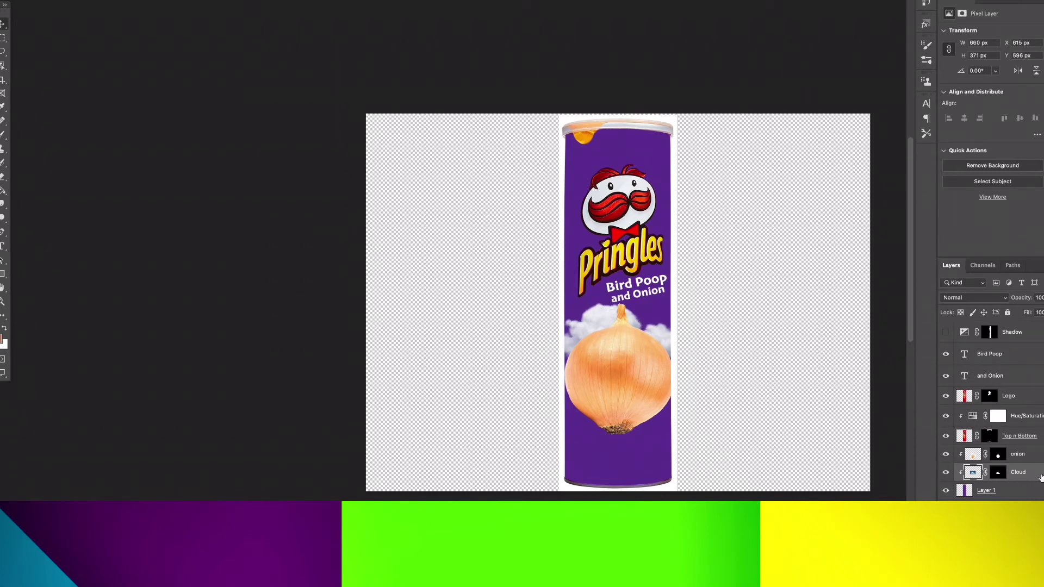
drag(1041, 474, 1041, 456)
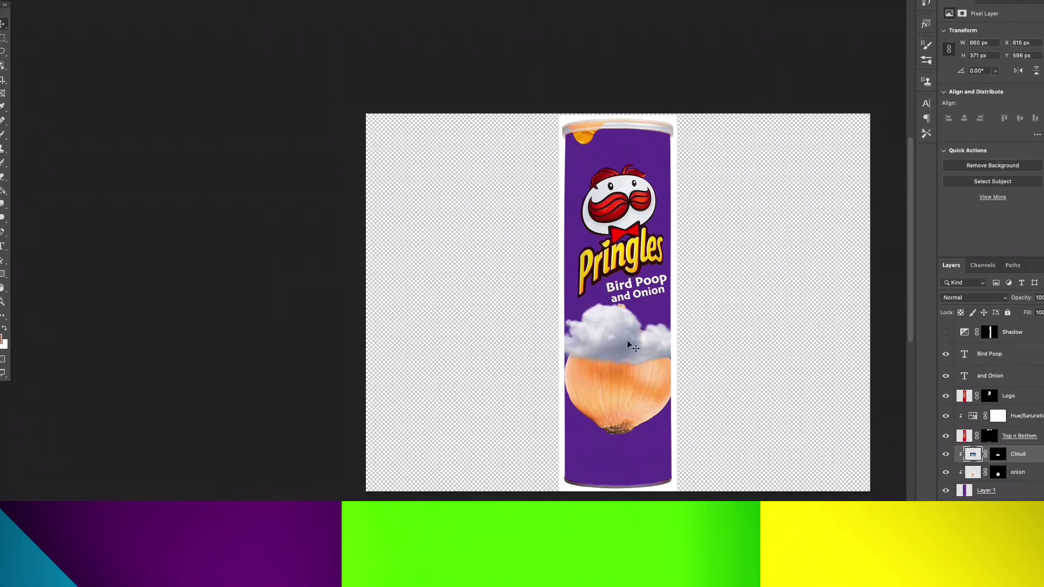
drag(628, 346, 636, 346)
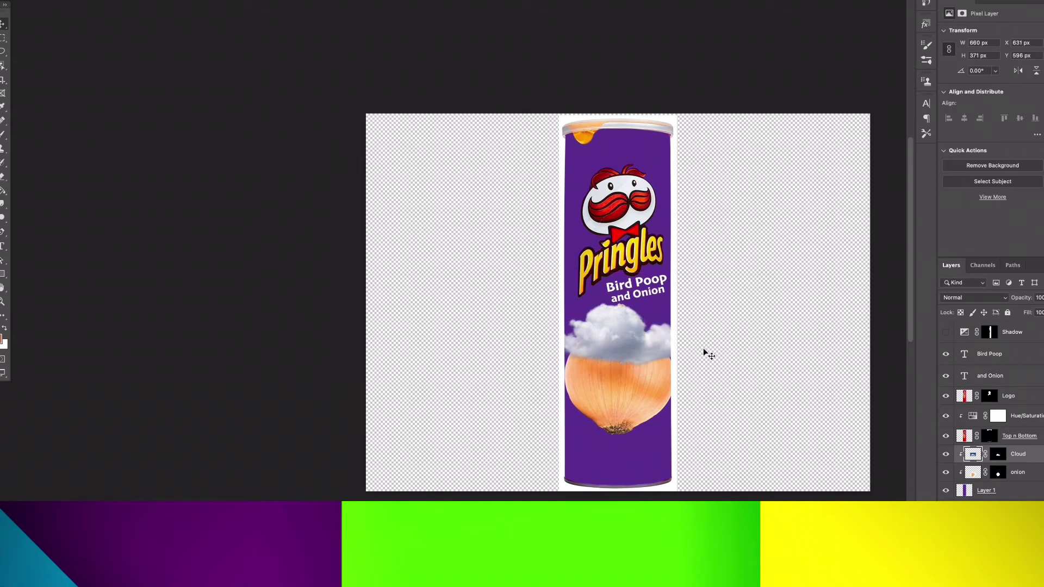
Paint on the Cloud layer's mask with a large brush to let the onion's tip show through the cloud.
scroll(671, 355, right, 1)
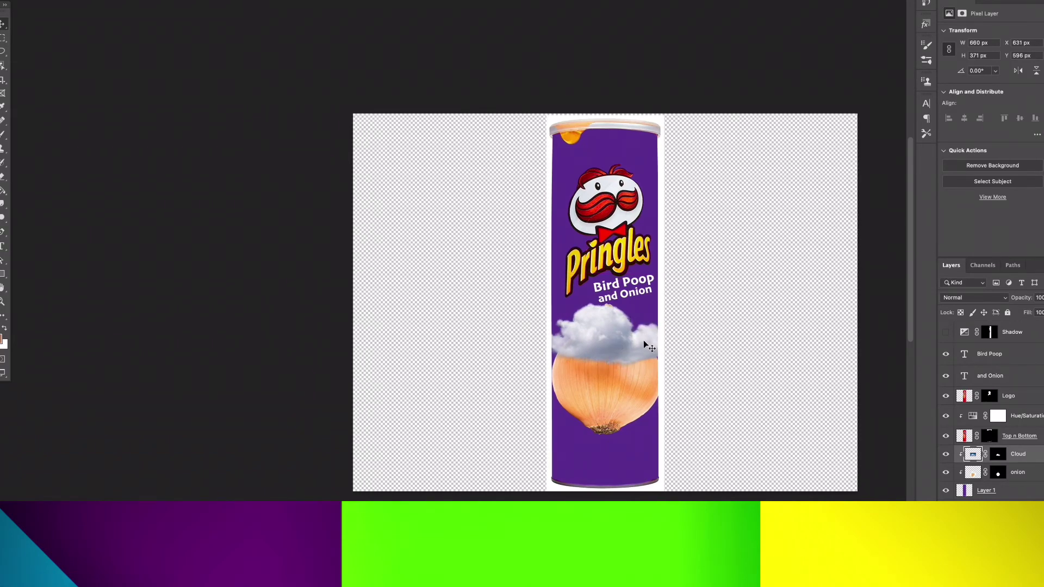
scroll(881, 392, up, 5)
scroll(767, 368, down, 6)
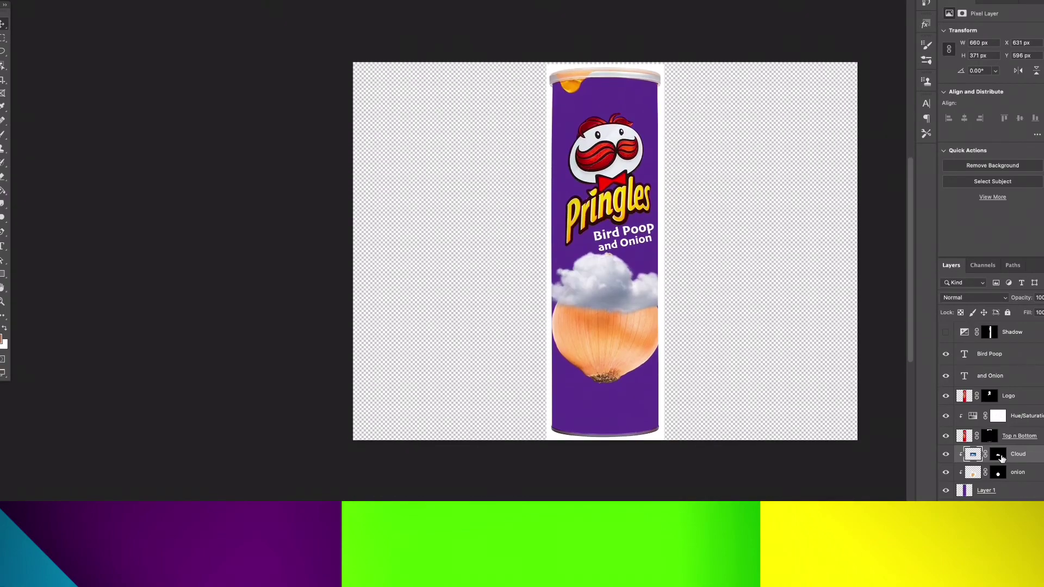
click(999, 454)
key(b)
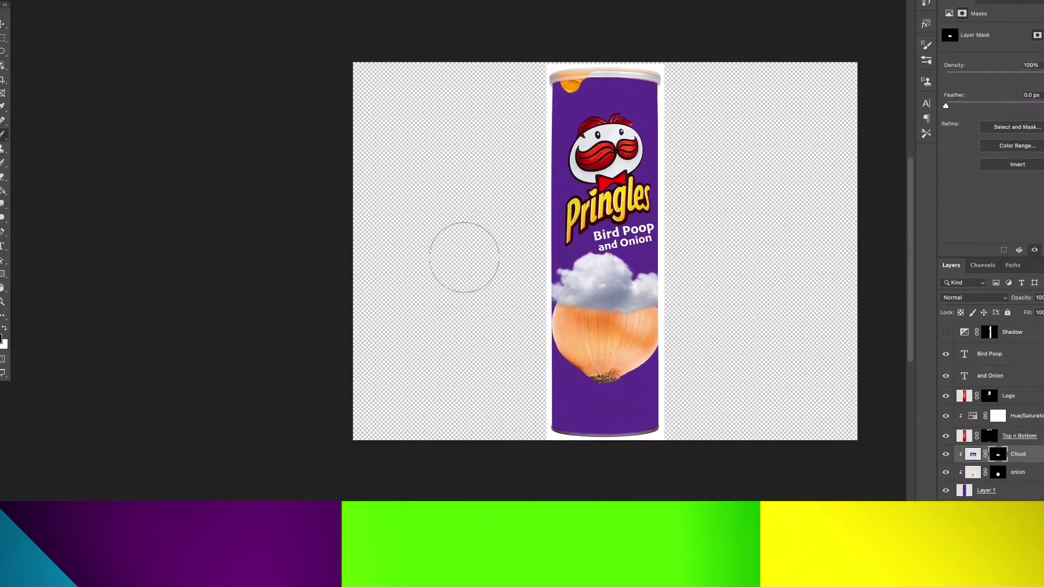
drag(462, 259, 427, 271)
drag(427, 270, 428, 270)
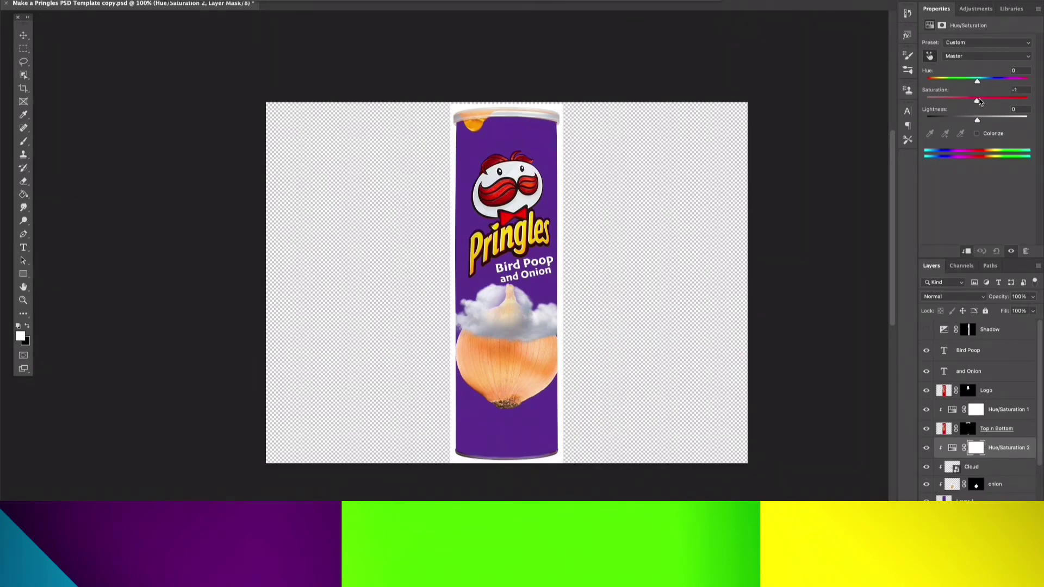
mouse_move(979, 101)
mouse_down()
mouse_move(991, 102)
mouse_move(956, 102)
mouse_move(970, 101)
mouse_up()
key(super+z)
scroll(969, 327, down, 1)
scroll(987, 351, down, 1)
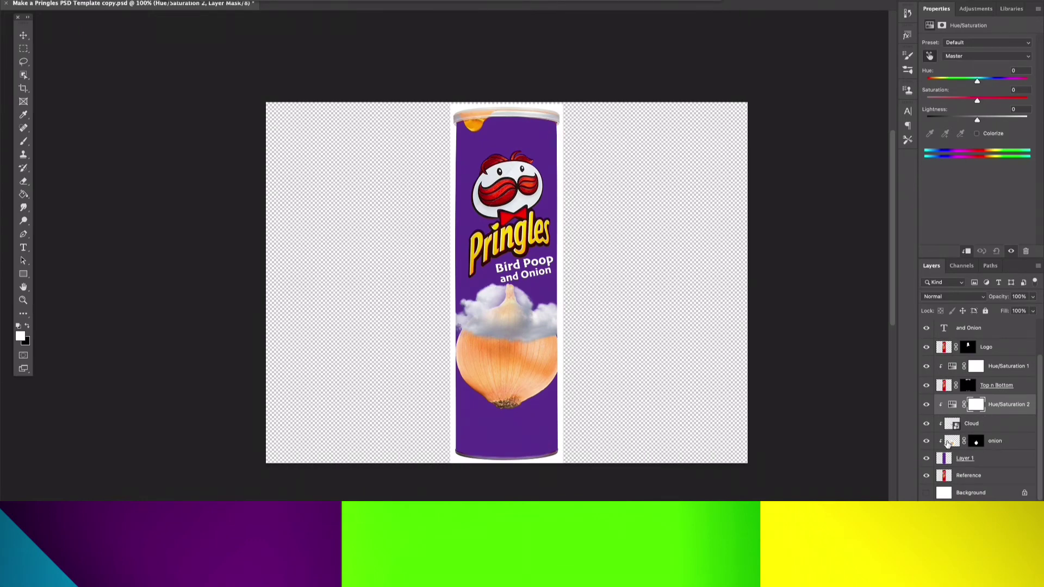
key(ctrl+g)
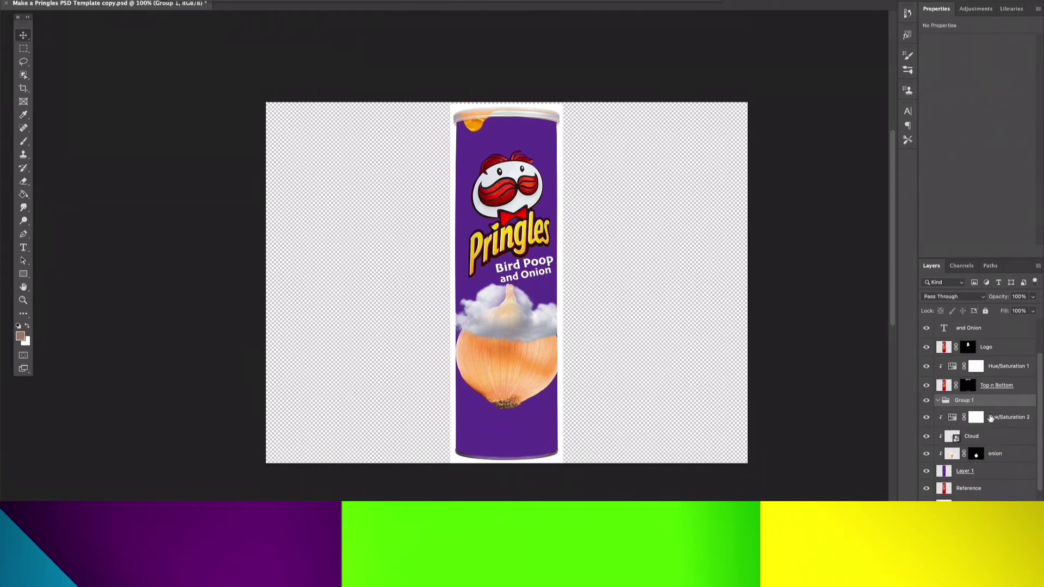
drag(972, 437, 990, 413)
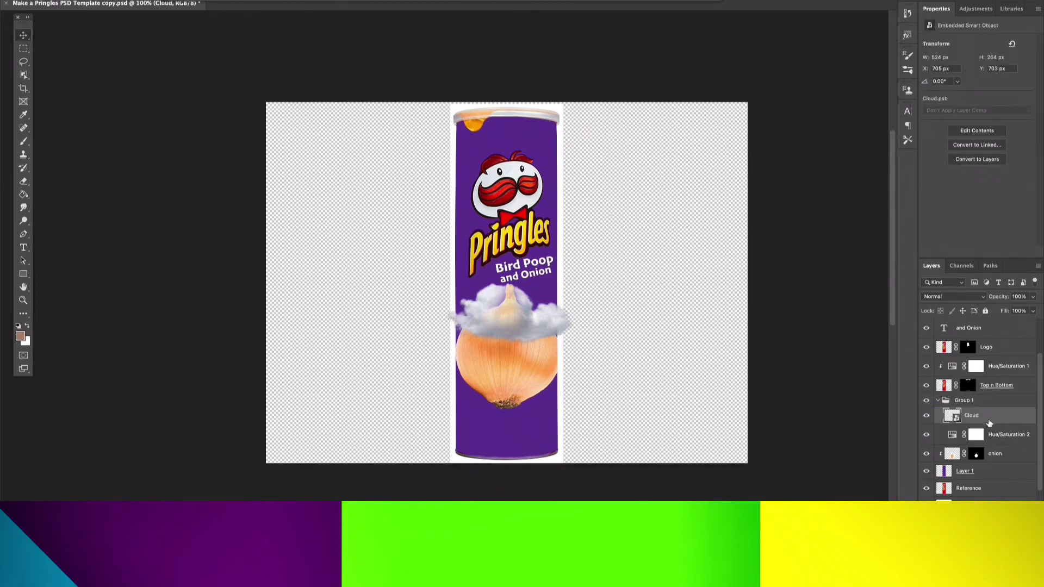
key(ctrl+bracketleft)
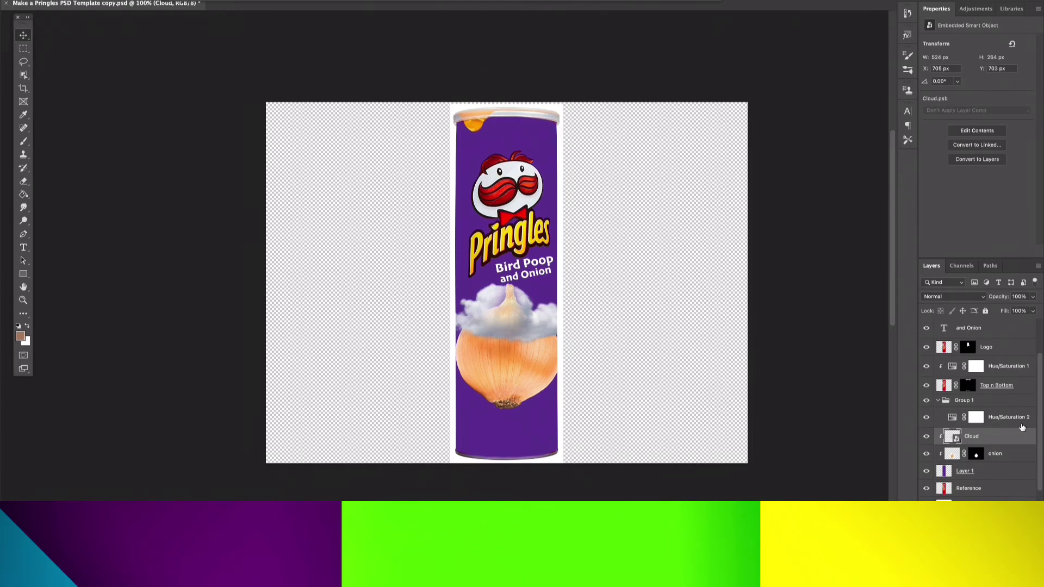
key(super+z)
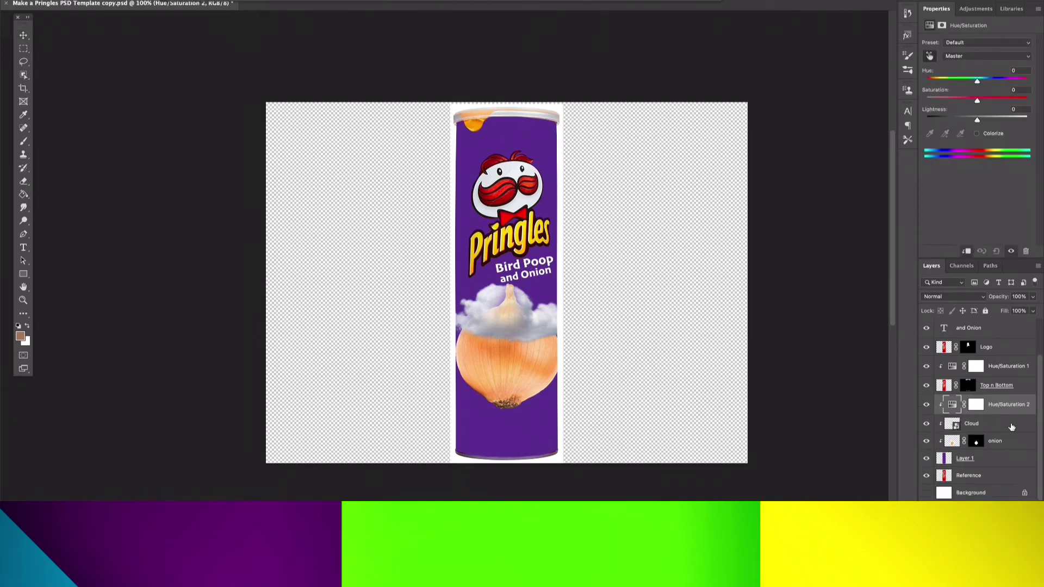
Turn on Colorize for the Hue/Saturation 2 adjustment directly above the Cloud layer.
scroll(999, 424, up, 1)
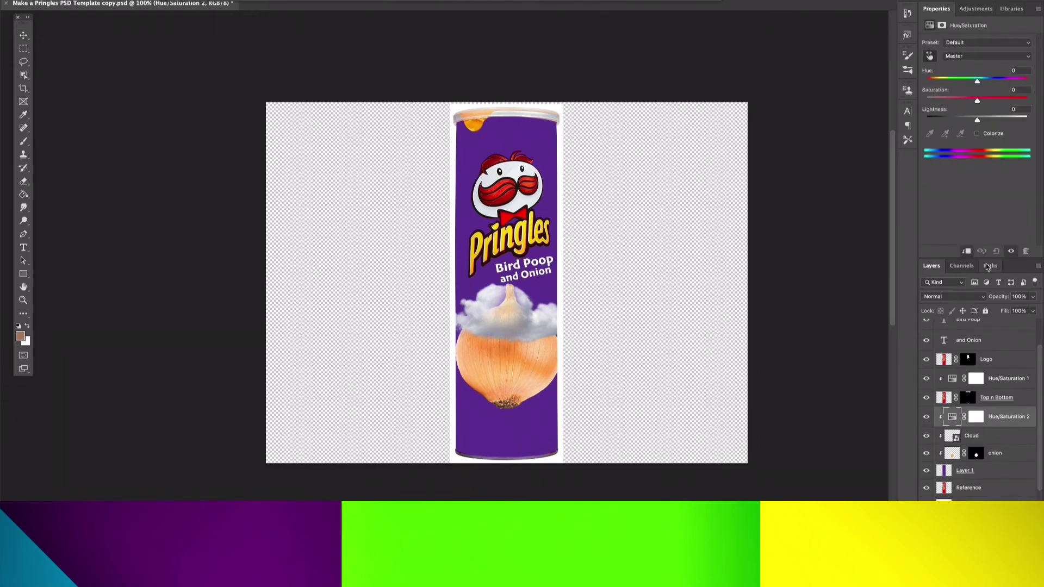
click(977, 133)
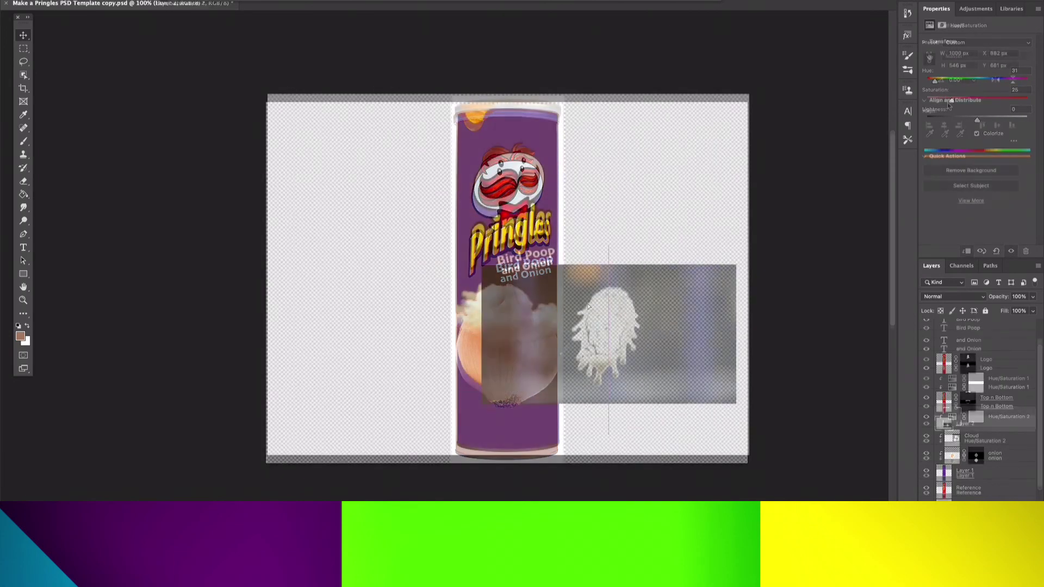
Position the bird poop photo over the onion and cloud and rotate it slightly counterclockwise.
drag(677, 309, 517, 302)
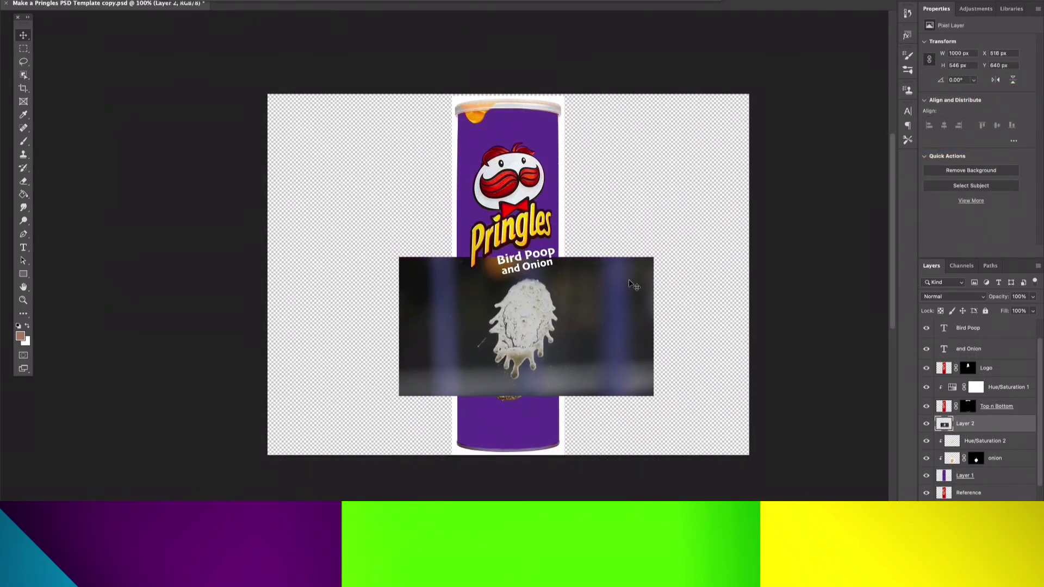
key(ctrl+t)
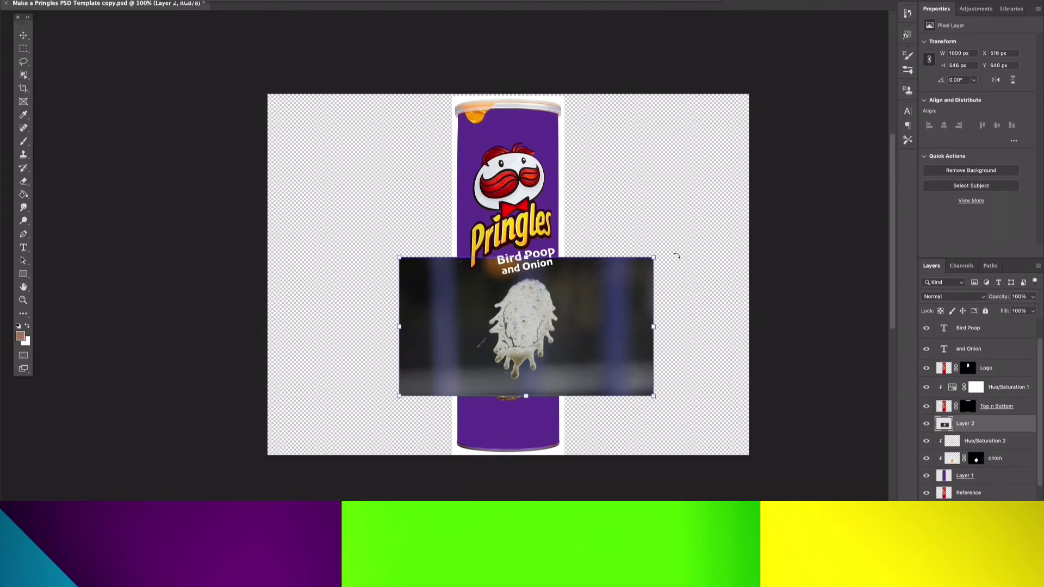
drag(676, 255, 671, 228)
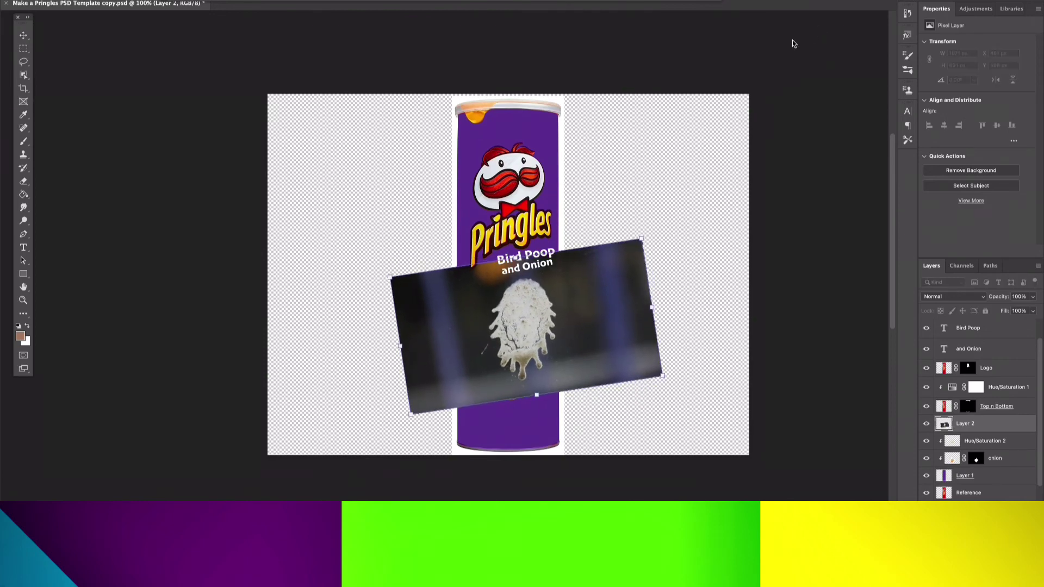
key(Return)
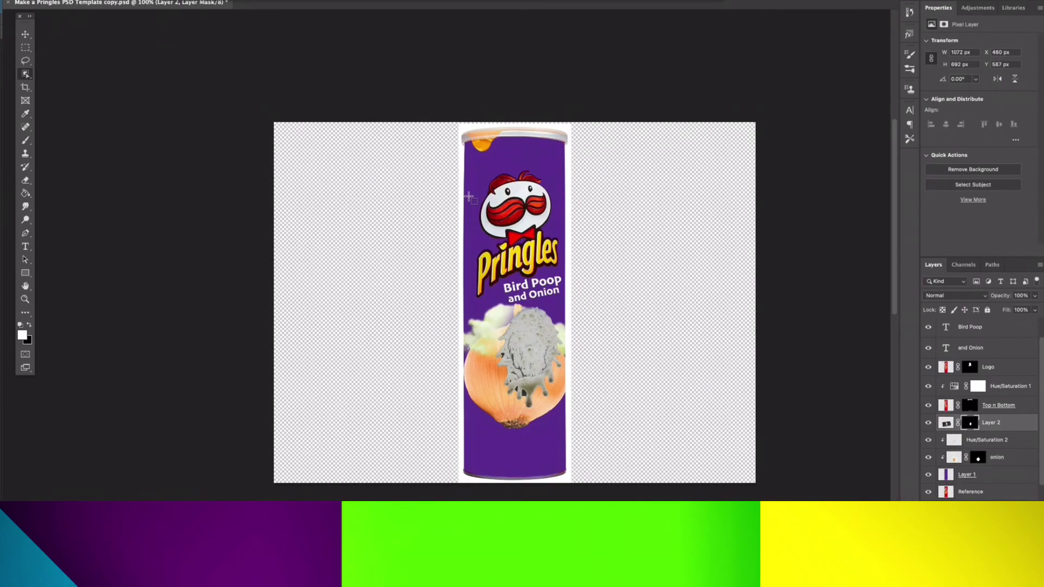
Place Layer 2 between the onion and Hue/Saturation 2 layers, clipped to the can, and move the bird poop to X 431 px, Y 640 px.
key(v)
key(super+plus)
scroll(479, 201, down, 3)
scroll(588, 321, up, 3)
scroll(609, 322, down, 3)
drag(632, 323, 608, 354)
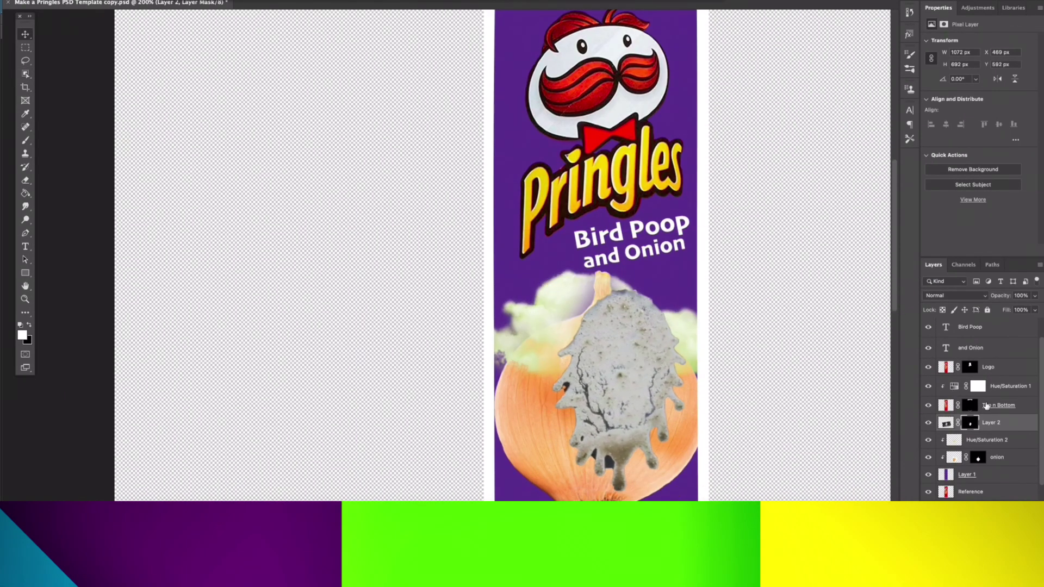
mouse_move(1002, 426)
mouse_down()
mouse_move(1005, 469)
mouse_move(1006, 423)
mouse_up()
mouse_move(607, 420)
mouse_down()
mouse_move(602, 409)
mouse_move(426, 385)
mouse_move(579, 315)
mouse_move(564, 455)
mouse_up()
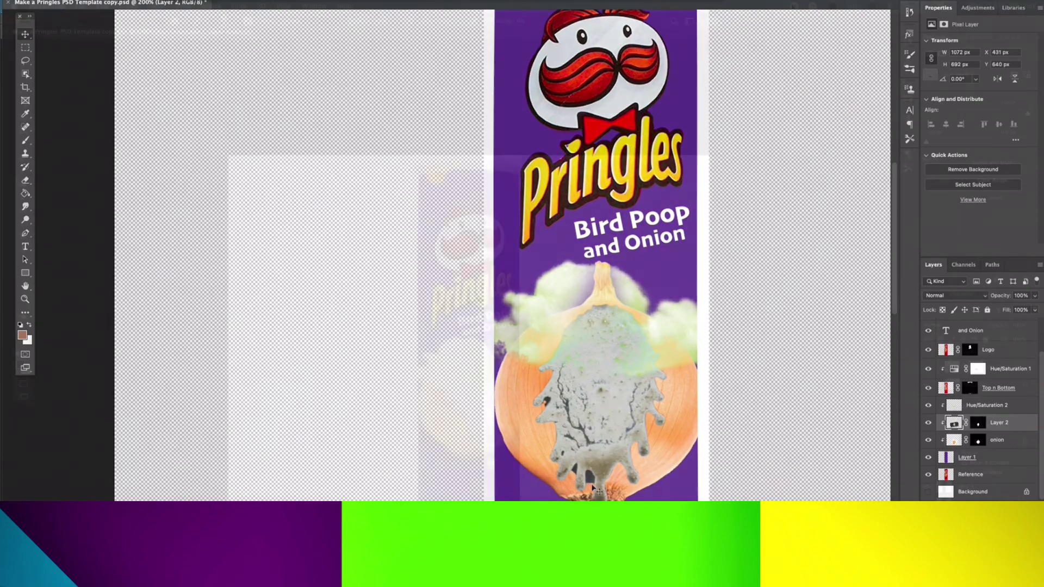